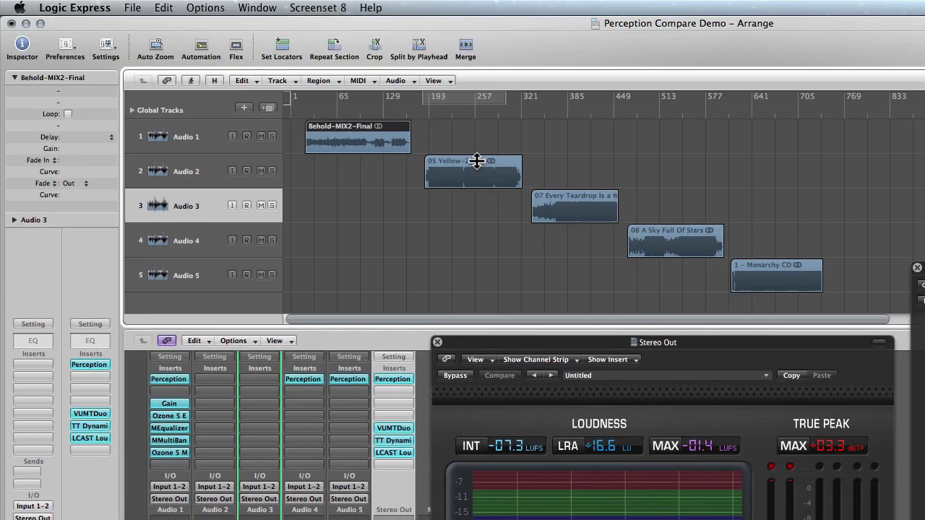
- Inspect the reference regions, then set the playhead just inside the 05 Yellow-24b_1 region
click(477, 161)
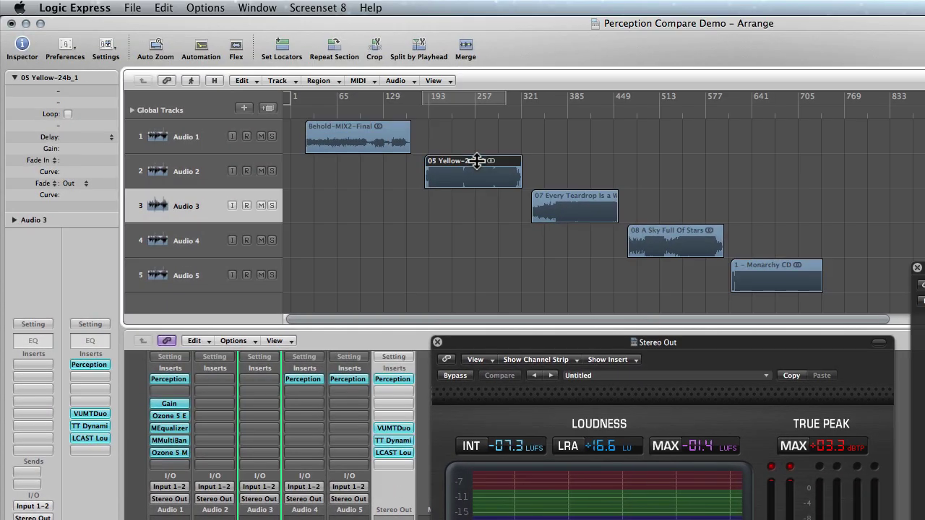
click(368, 128)
click(569, 198)
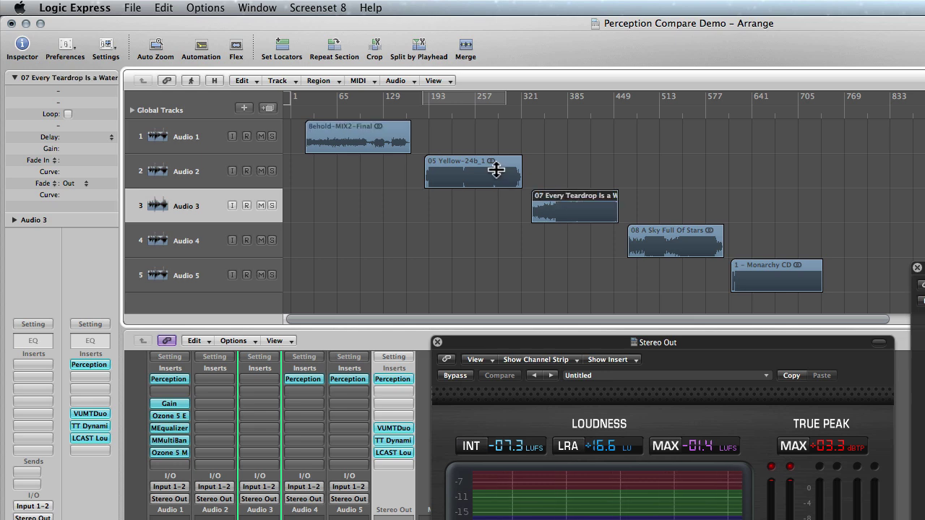
click(397, 379)
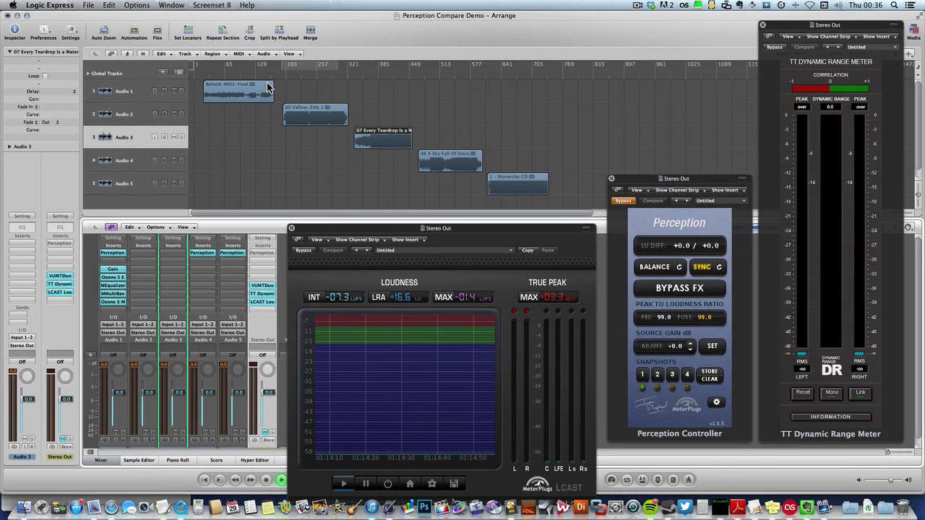
click(265, 73)
click(263, 74)
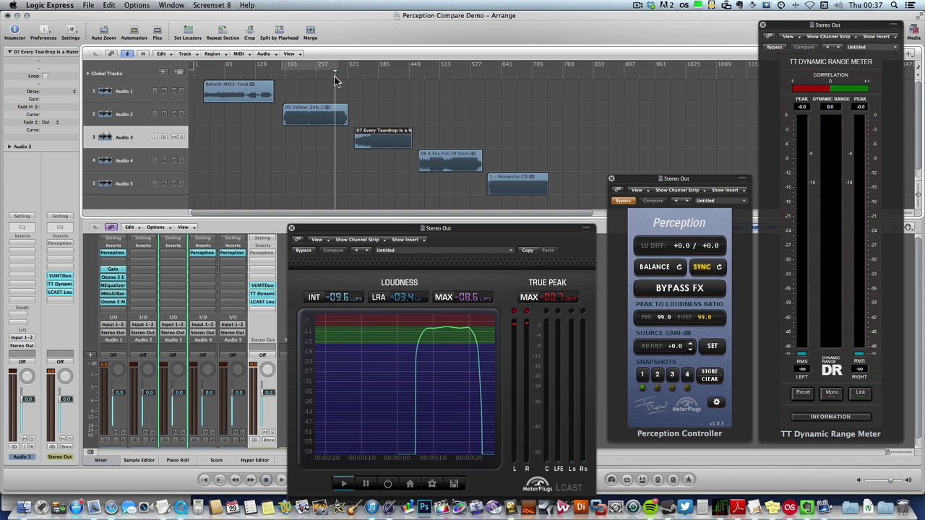
- Play the Yellow reference, jump to the third song and resume, reviewing the LCAST loudness history
key(space)
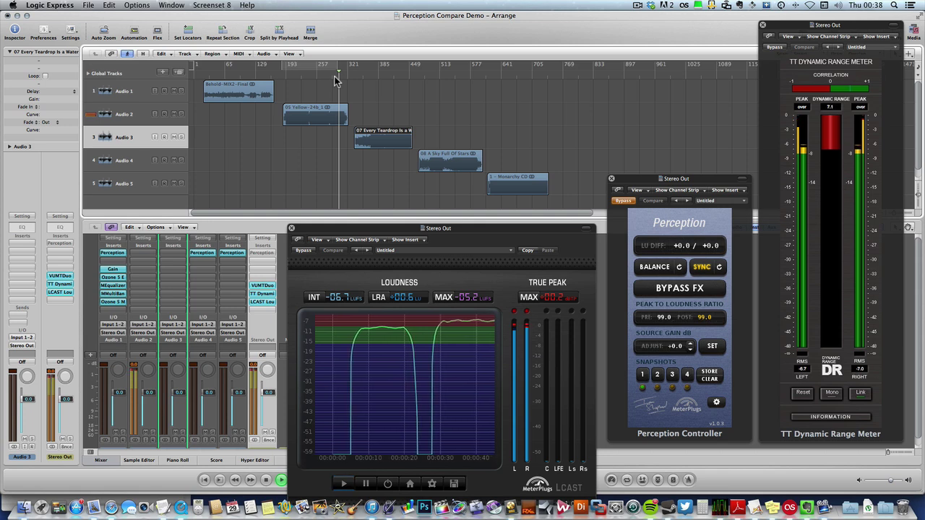
click(396, 76)
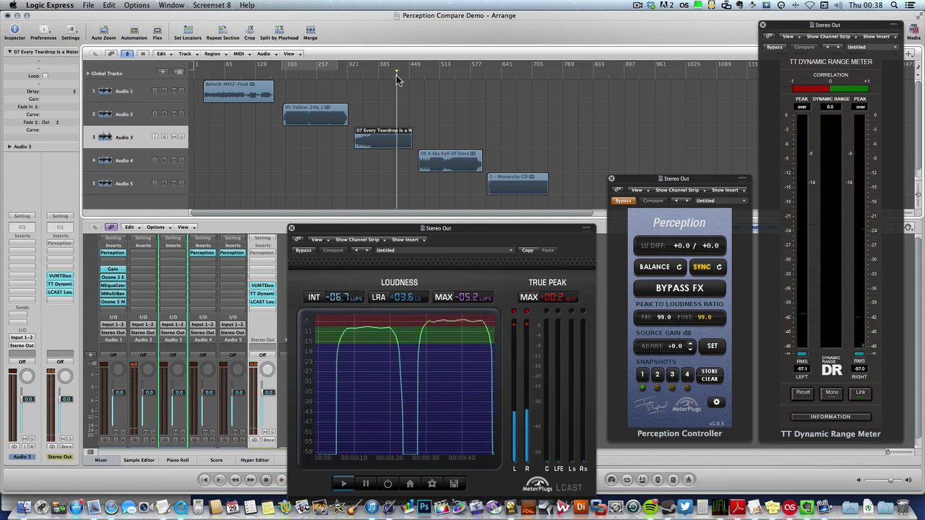
key(space)
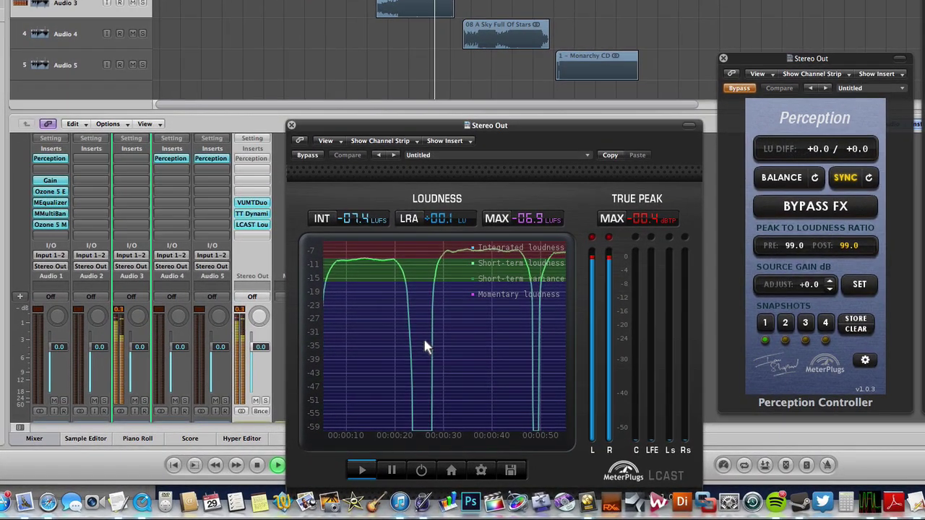
drag(440, 335, 444, 383)
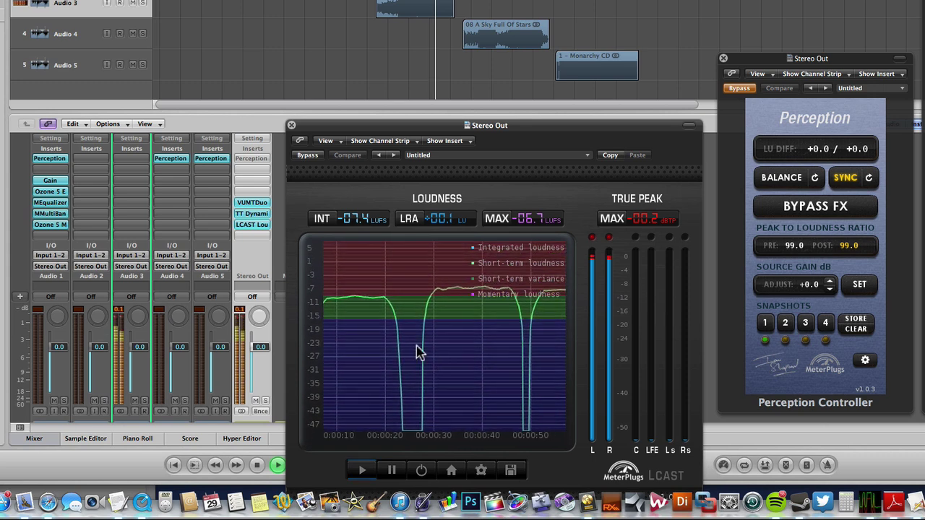
drag(413, 347, 483, 349)
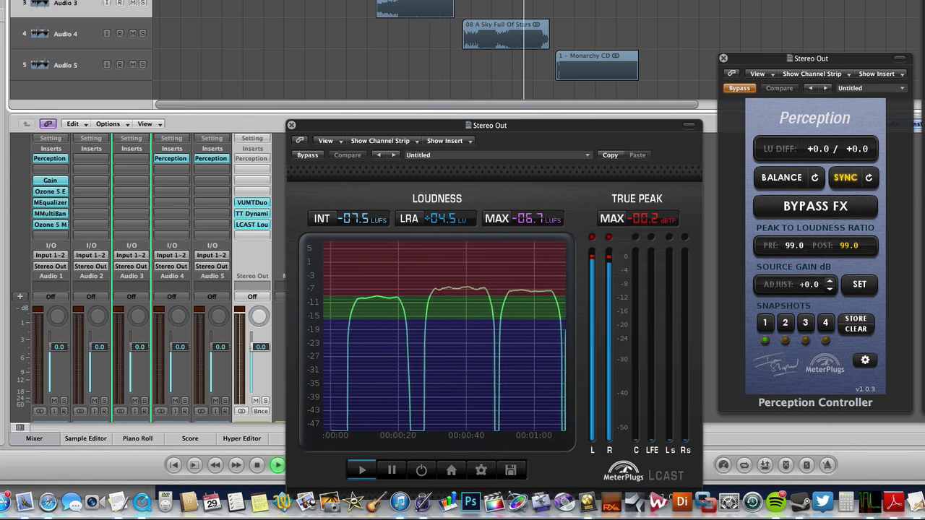
key(space)
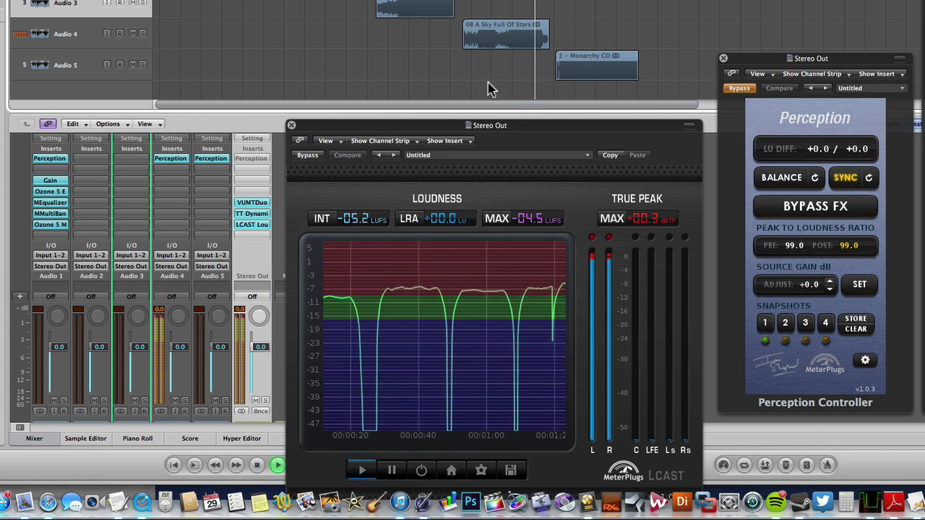
- Zoom the LCAST graph's dB scale and pause the measurement after the songs finish
click(422, 334)
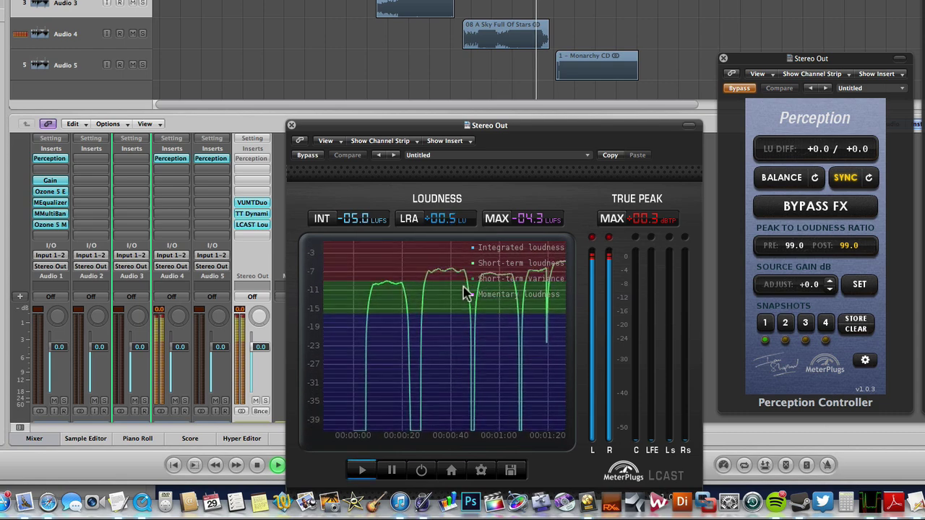
scroll(518, 383, up, 2)
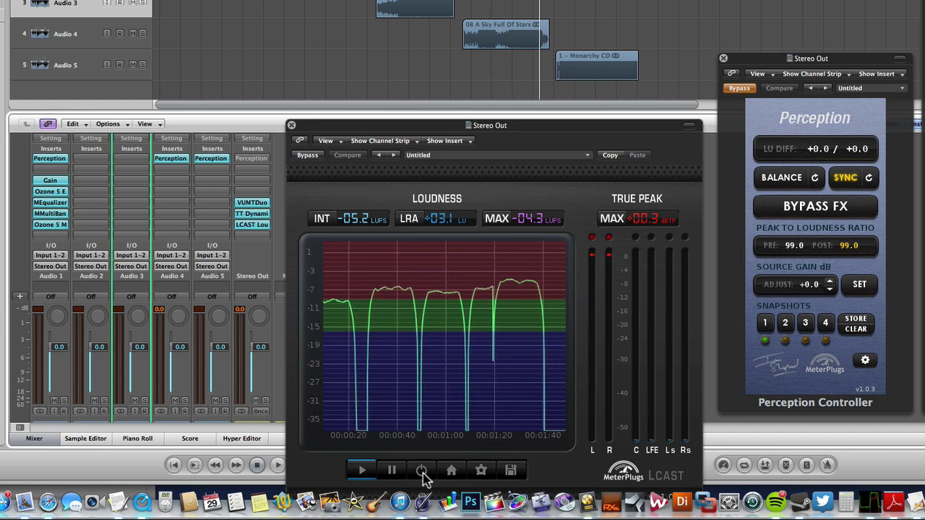
mouse_move(428, 432)
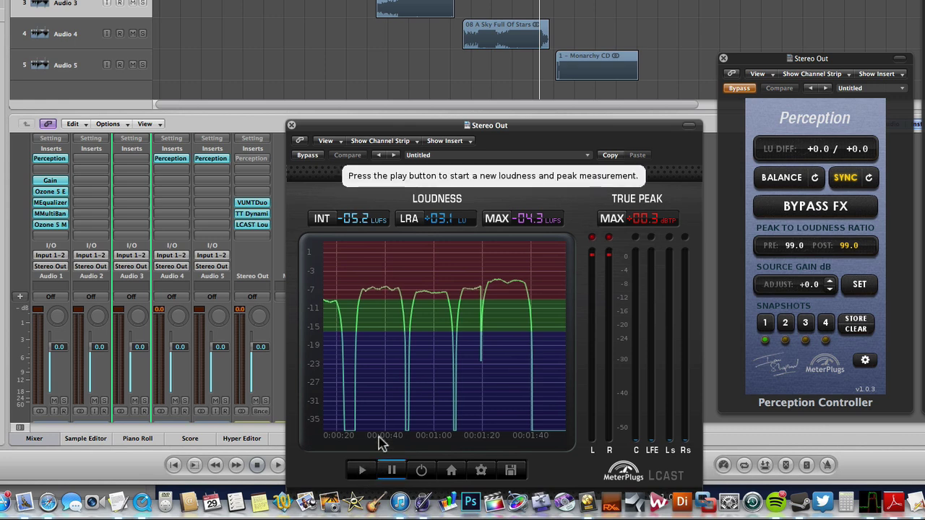
mouse_move(374, 410)
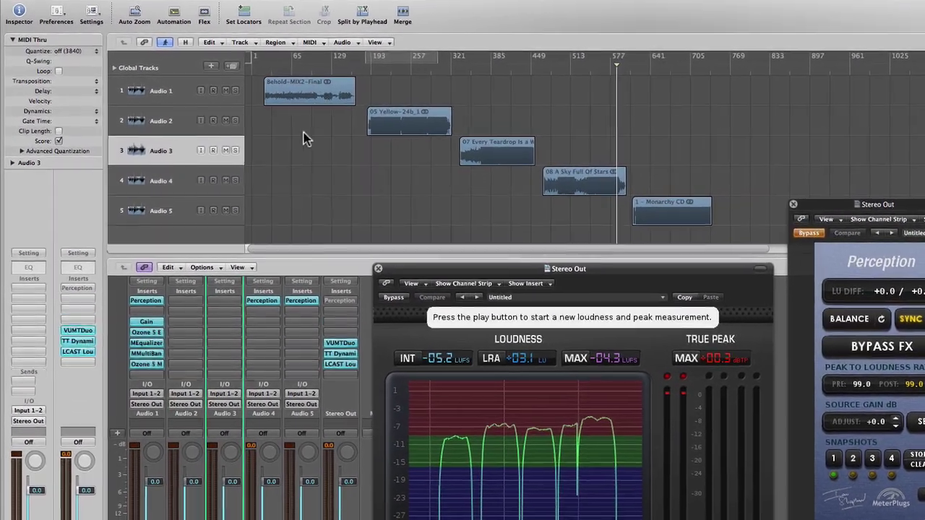
- Check Audio 1's Perception window, then select the Behold-MIX2-Final region and the Audio 1 channel
click(145, 300)
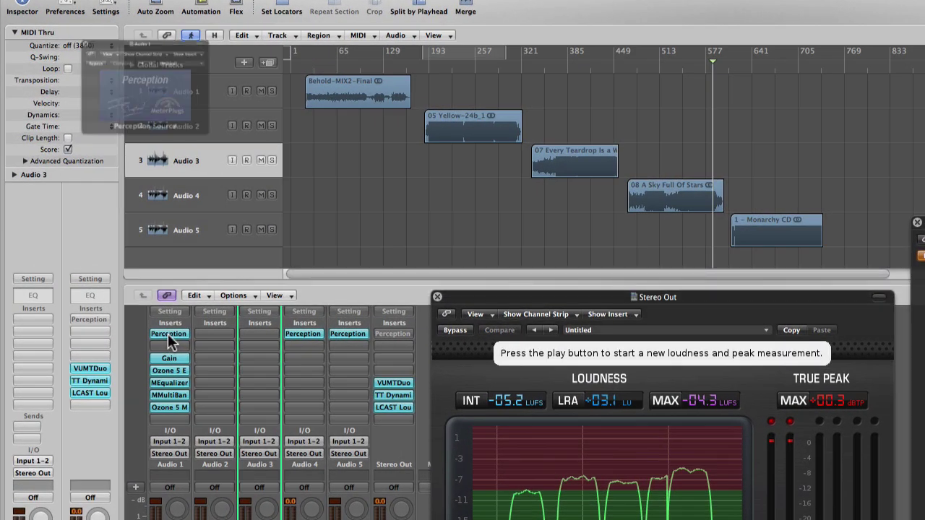
click(40, 12)
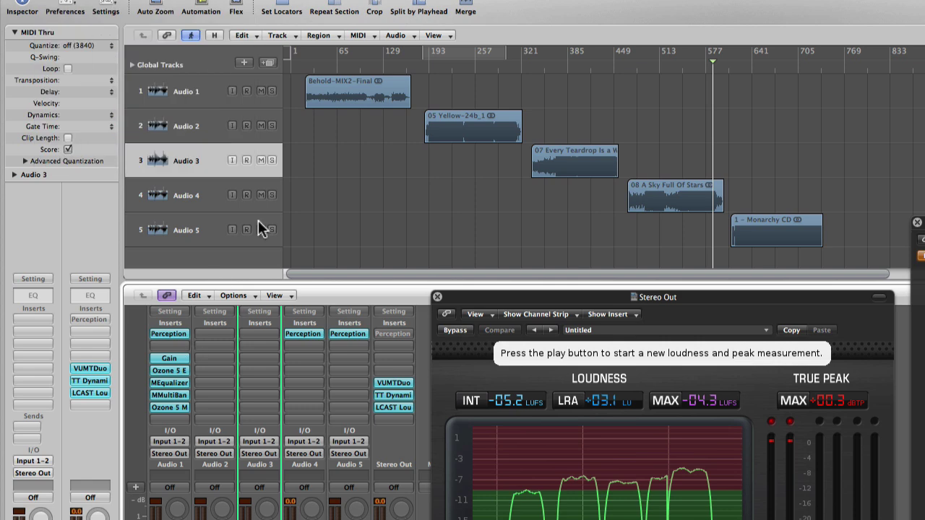
click(356, 103)
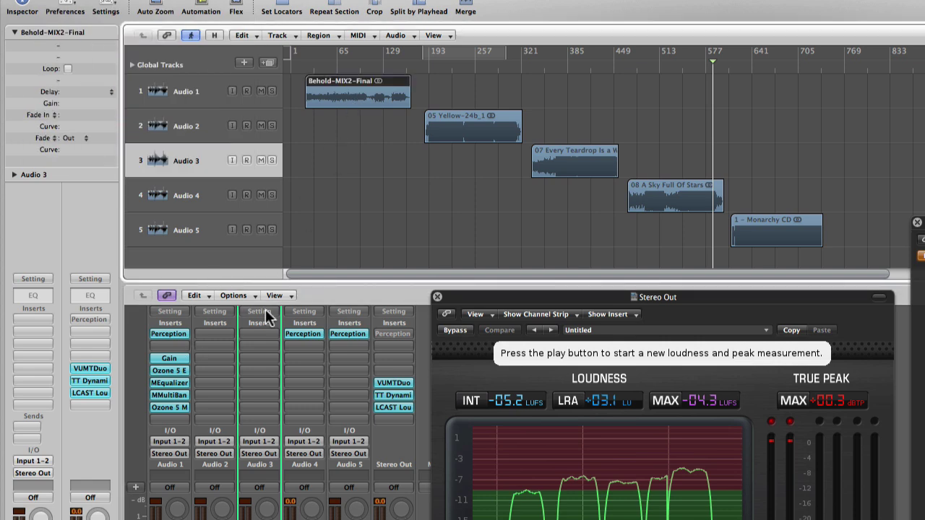
click(156, 429)
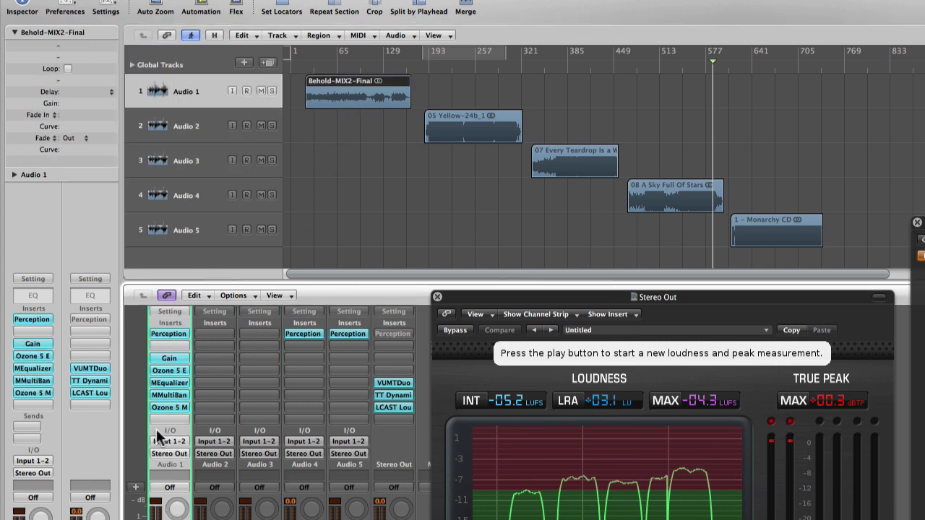
- Insert Perception Source (Stereo) from Audio Units > MeterPlugs into Audio 2's first slot
click(213, 334)
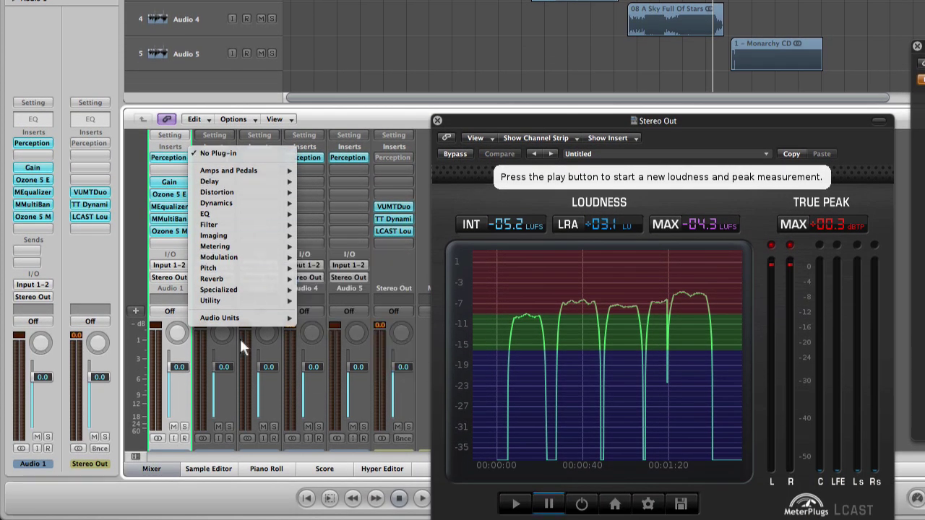
mouse_move(232, 315)
mouse_move(362, 398)
mouse_move(510, 408)
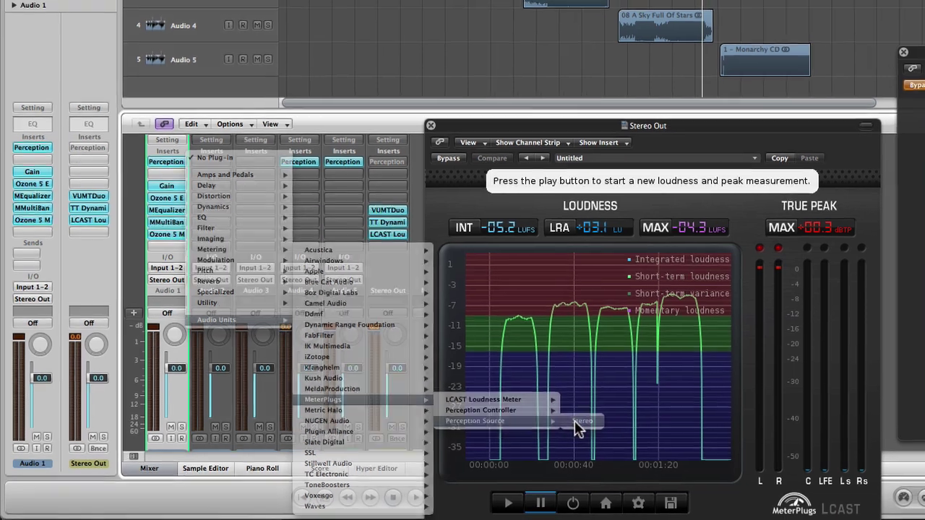
click(589, 410)
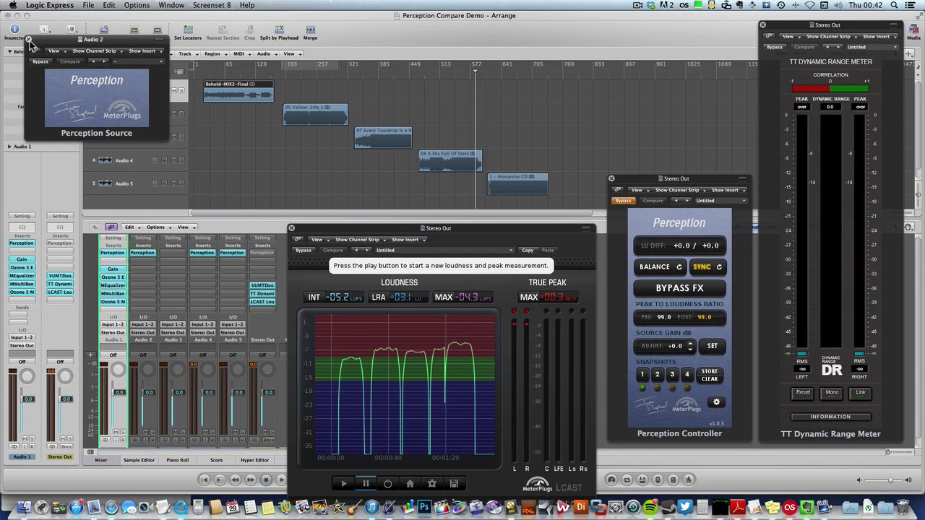
- Move the playhead earlier, enable Perception on Stereo Out, and start playback
click(29, 40)
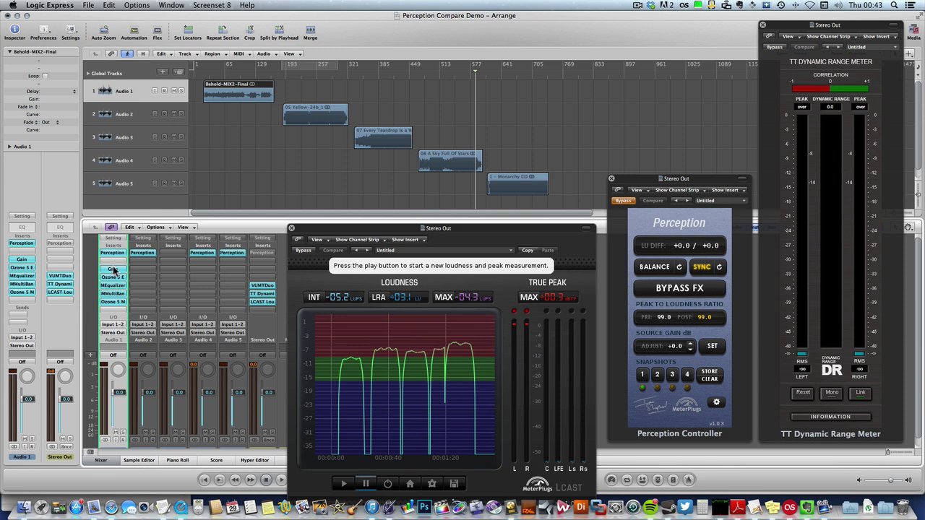
click(322, 77)
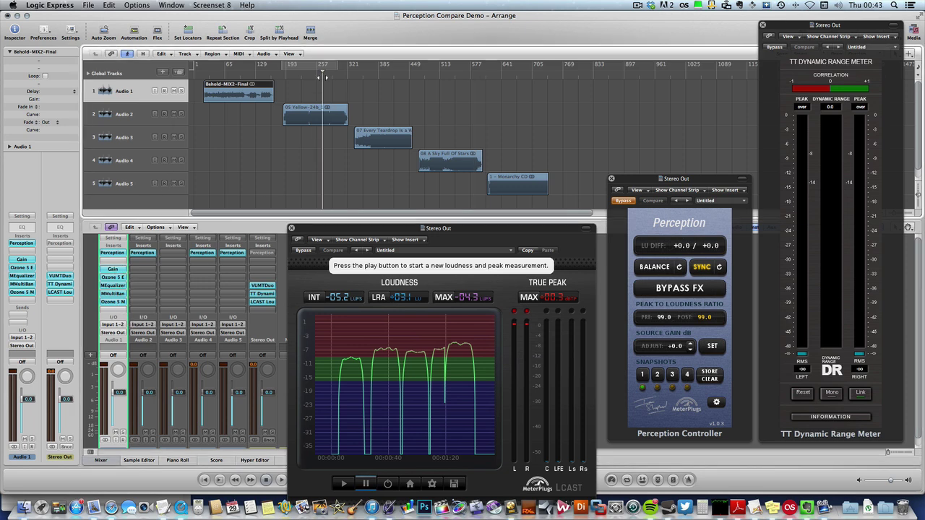
alt+click(262, 254)
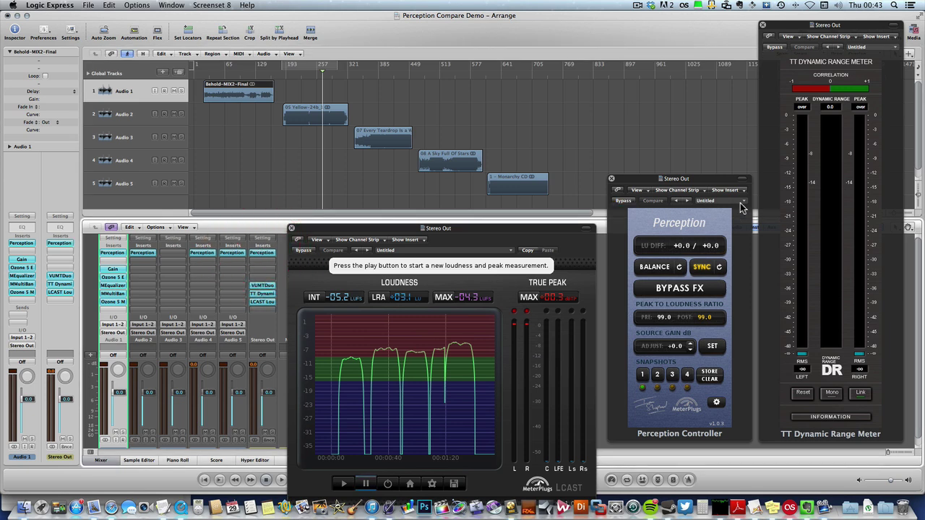
click(702, 179)
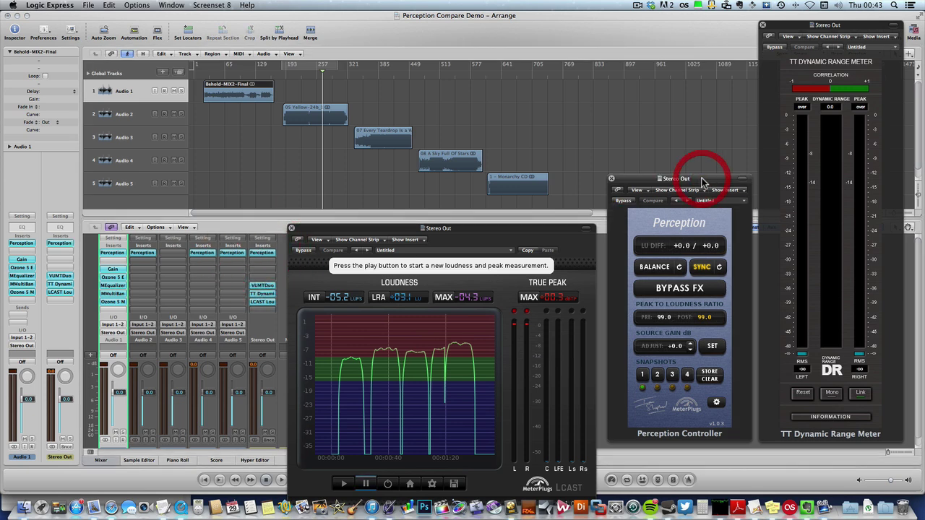
click(334, 77)
key(space)
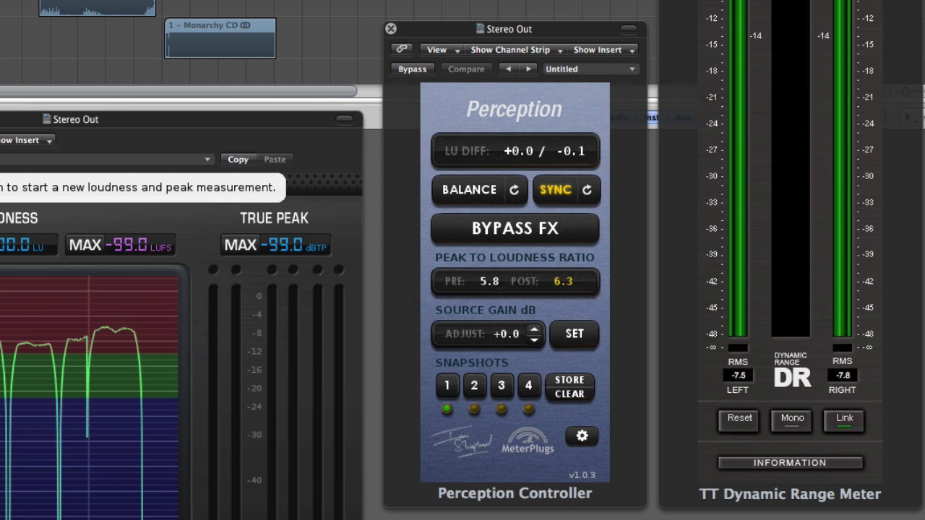
- Balance loudness in the Perception Controller and confirm REF LEVEL -16.0 in settings without changes
click(476, 191)
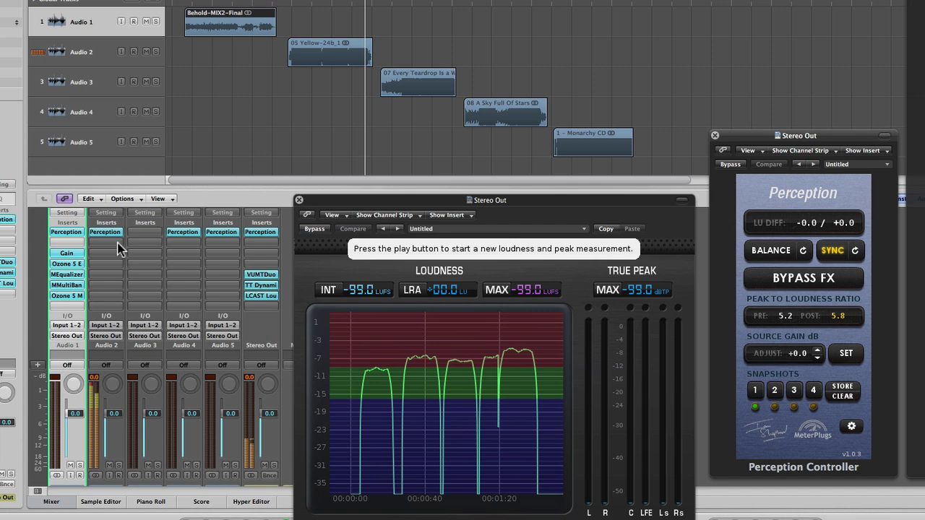
click(241, 139)
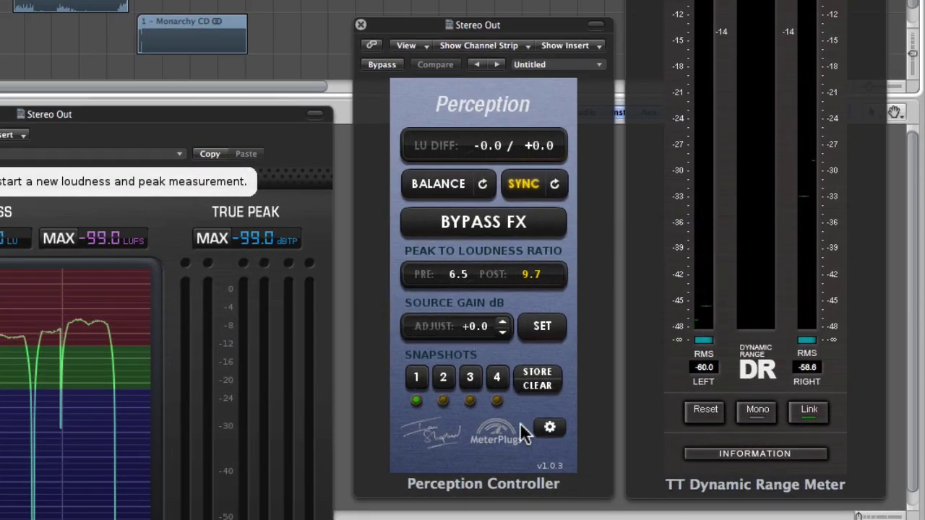
click(548, 430)
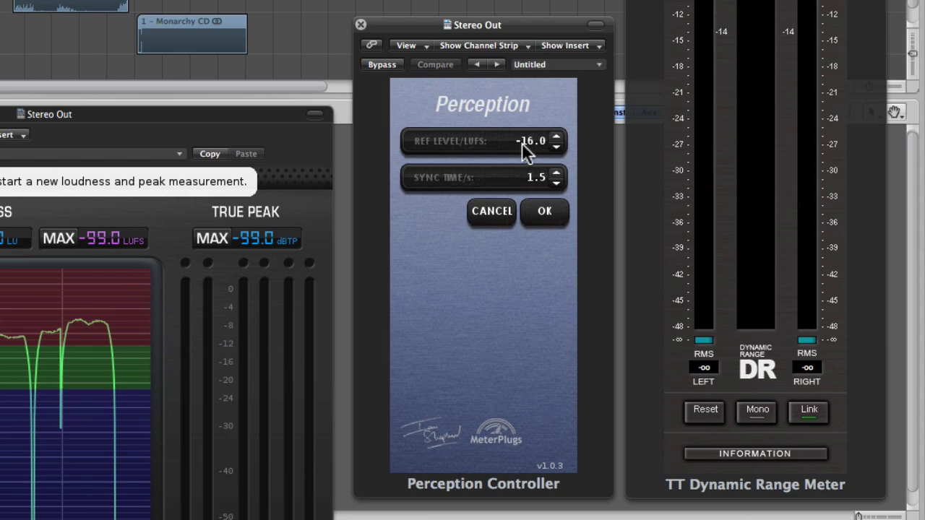
click(494, 217)
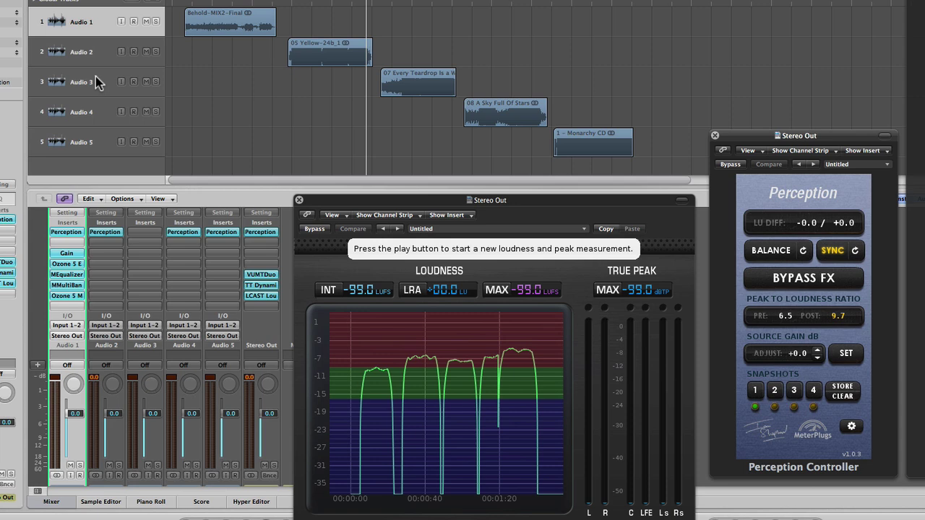
- Insert Perception Source from Audio Units > MeterPlugs on Audio 3 and close its window
click(95, 77)
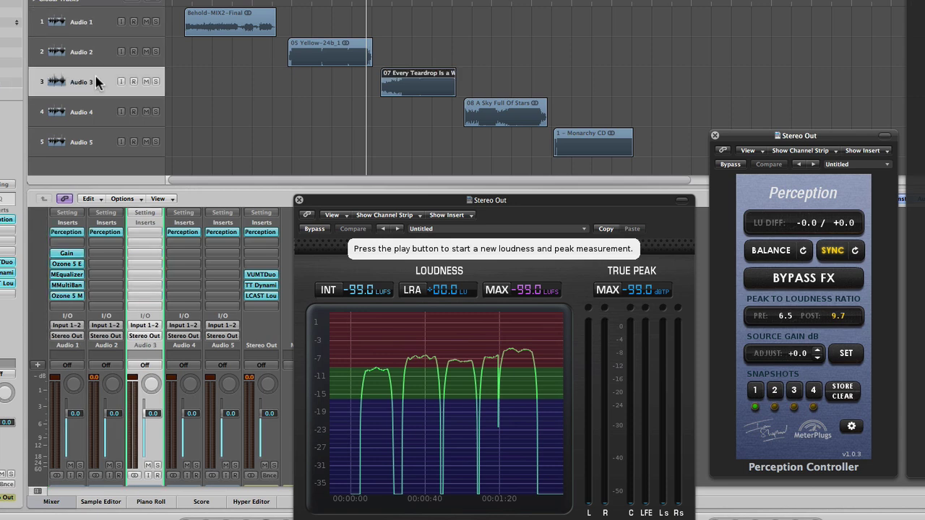
click(145, 231)
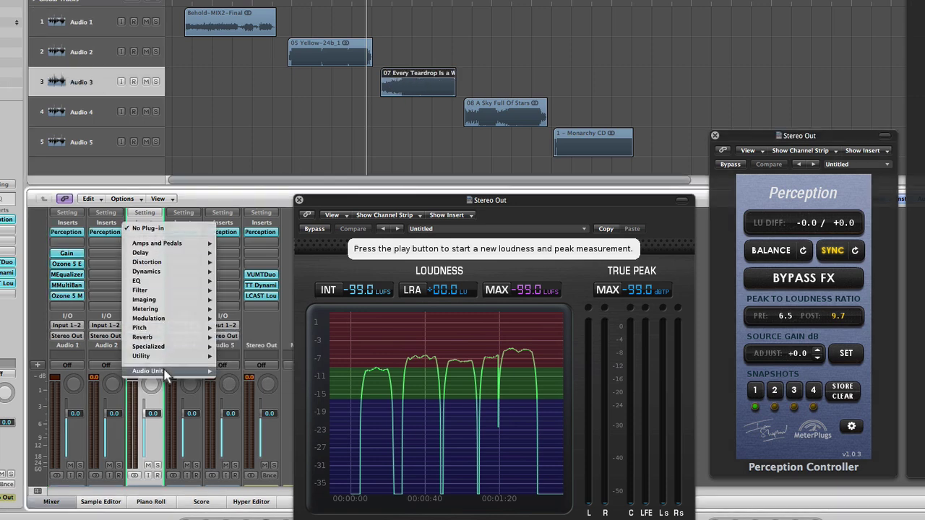
mouse_move(165, 370)
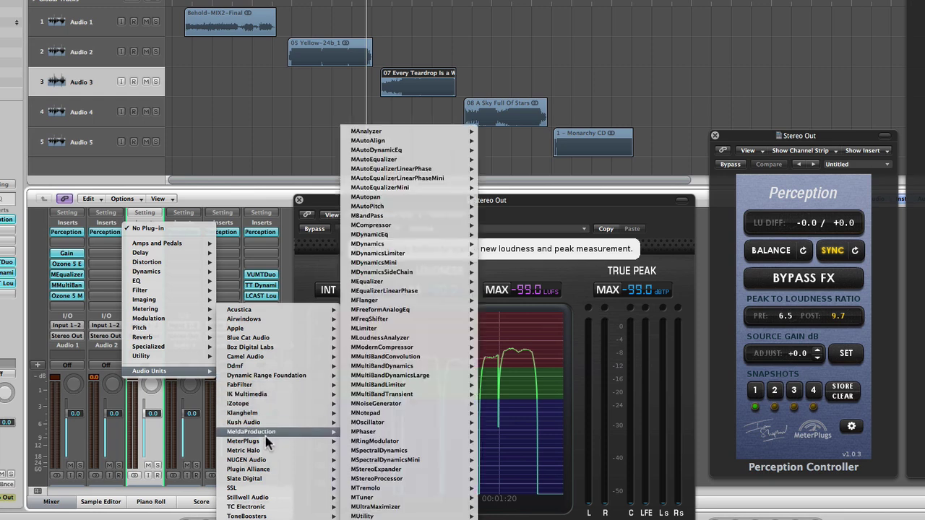
mouse_move(269, 442)
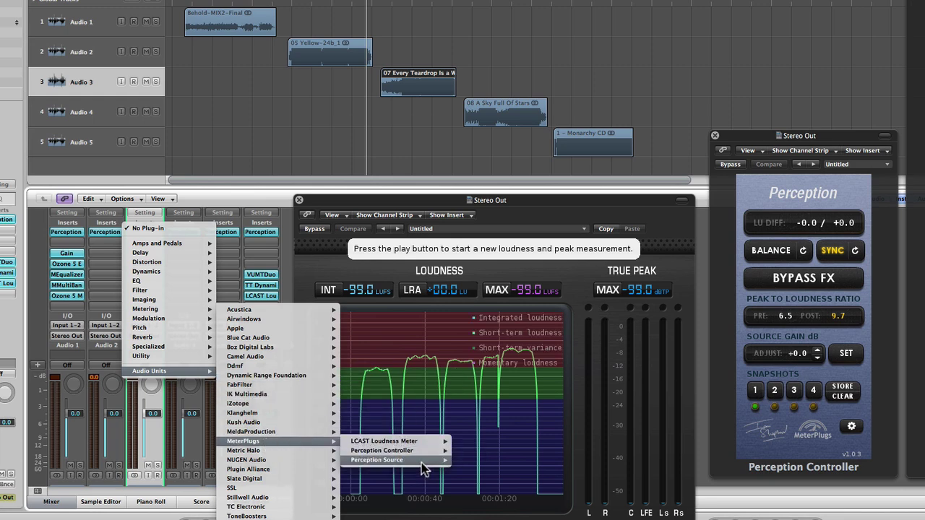
click(470, 461)
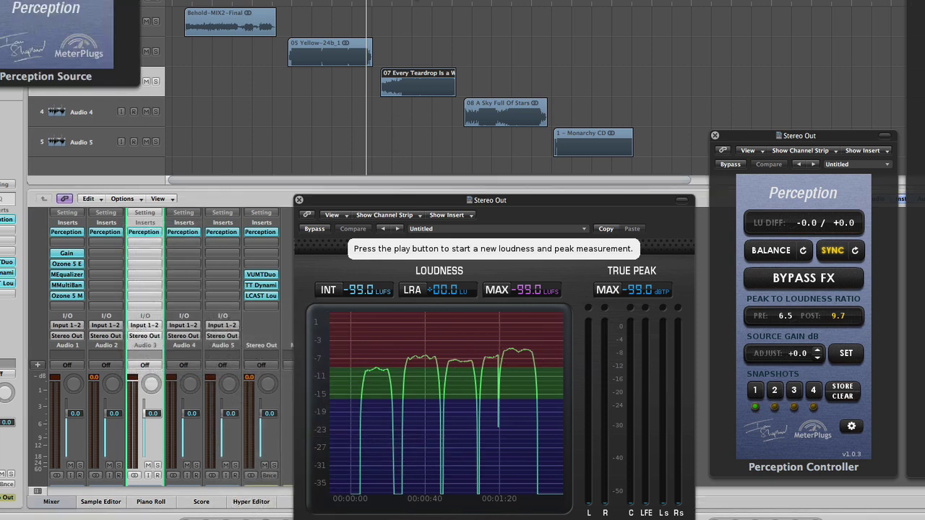
key(super+w)
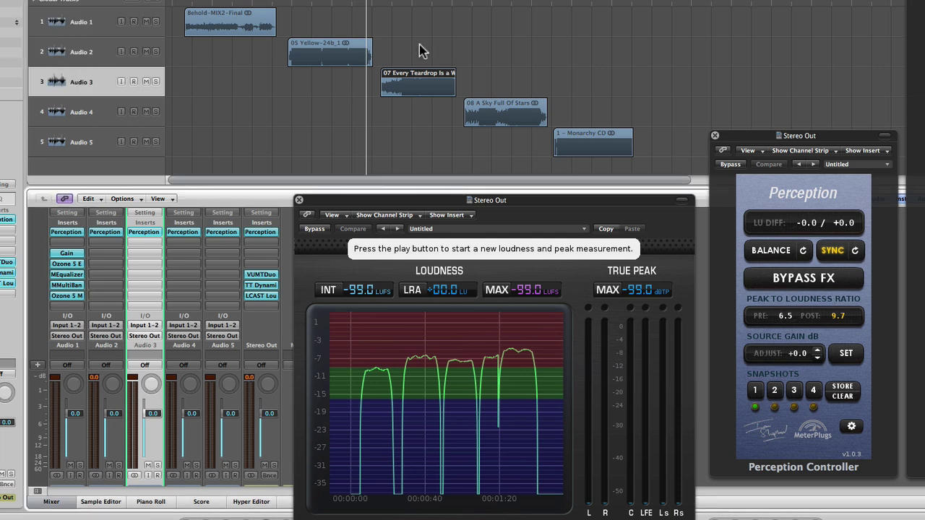
- Play from inside the Audio 3 song and BALANCE its loudness in the Perception Controller
click(439, 4)
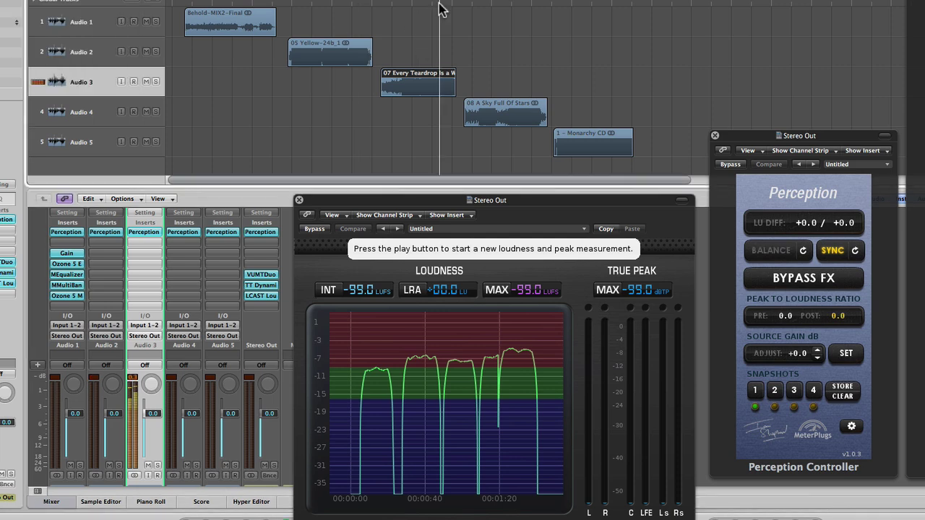
key(space)
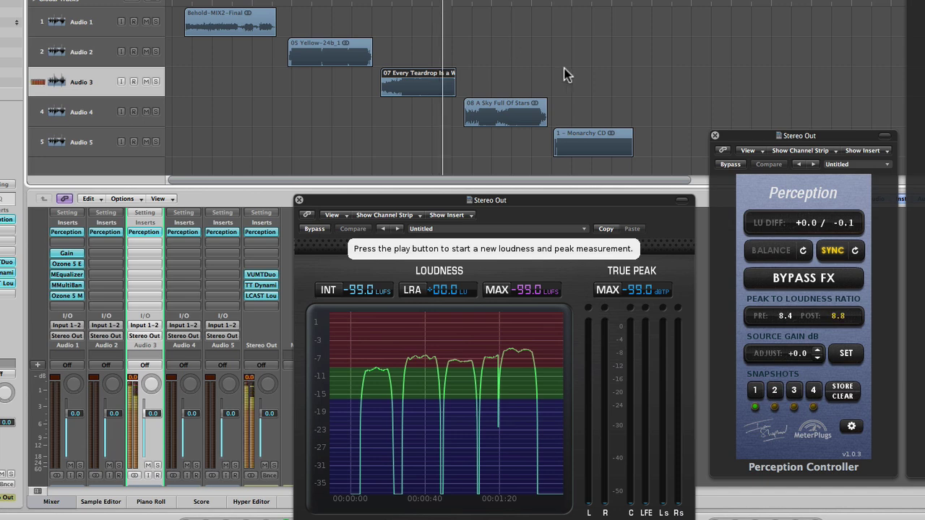
click(772, 253)
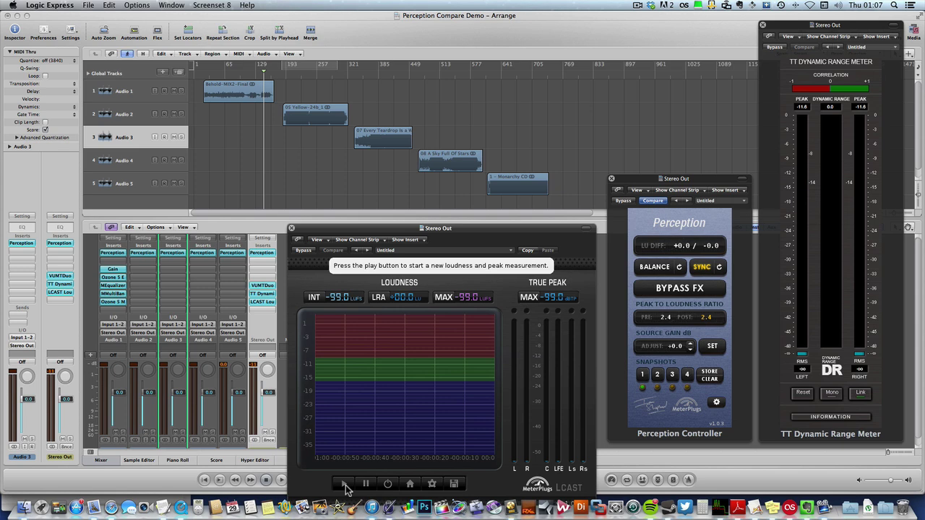
- Start a new LCAST measurement and play the project from the Arrange window
click(345, 486)
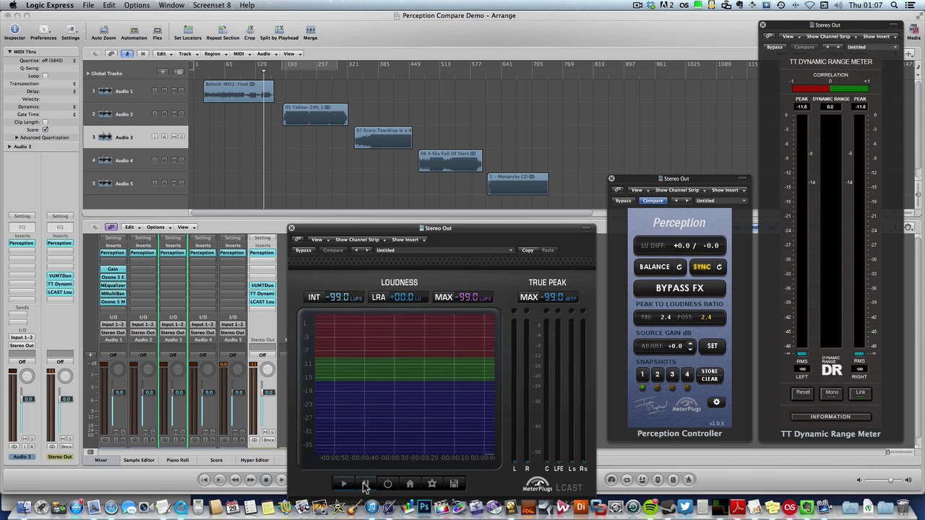
mouse_move(333, 365)
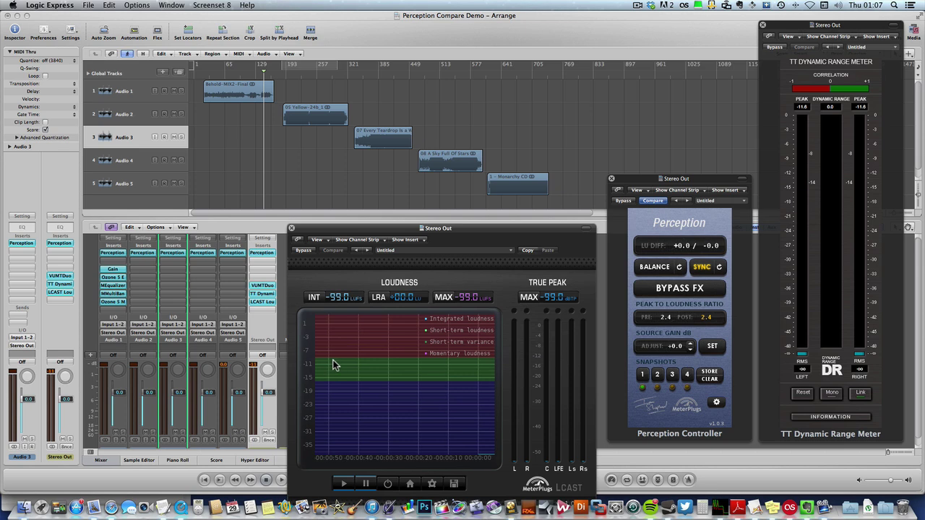
click(337, 37)
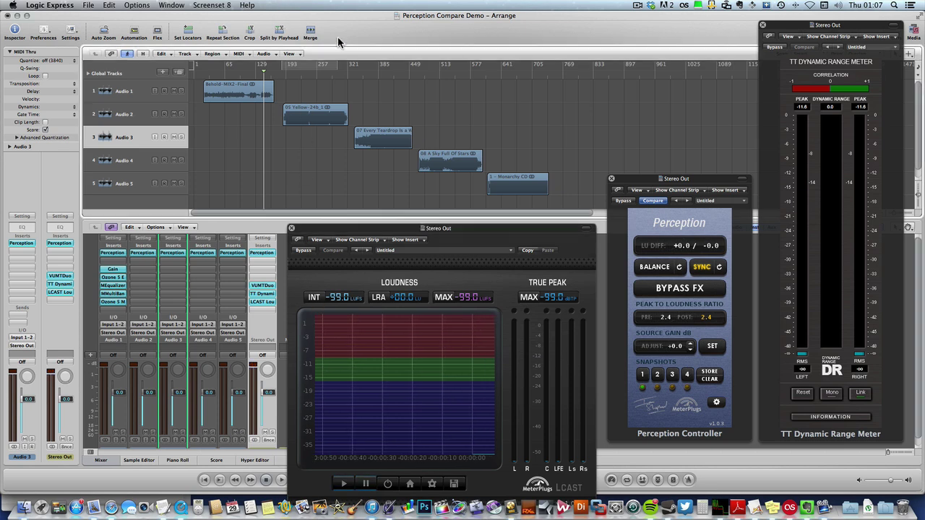
key(space)
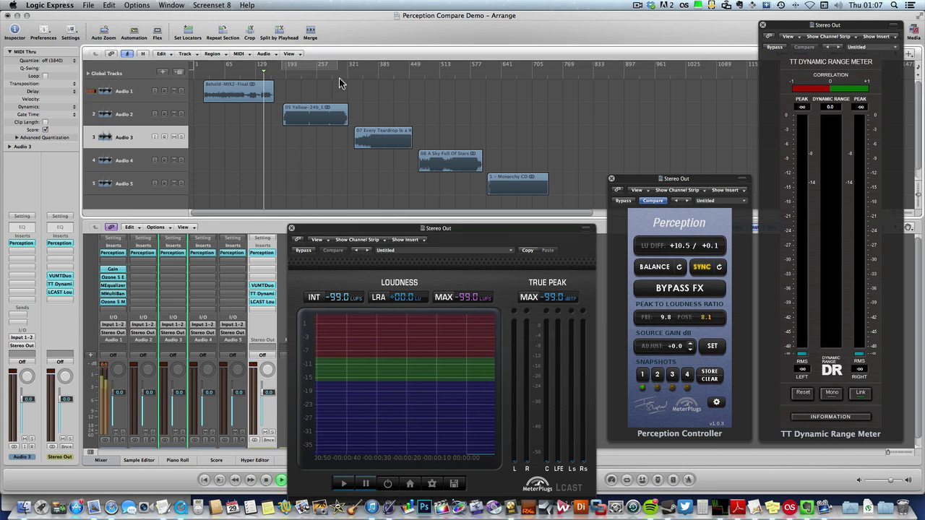
- Restart the LCAST measurement and skip through each reference song, ending at A Sky Full Of Stars
click(344, 487)
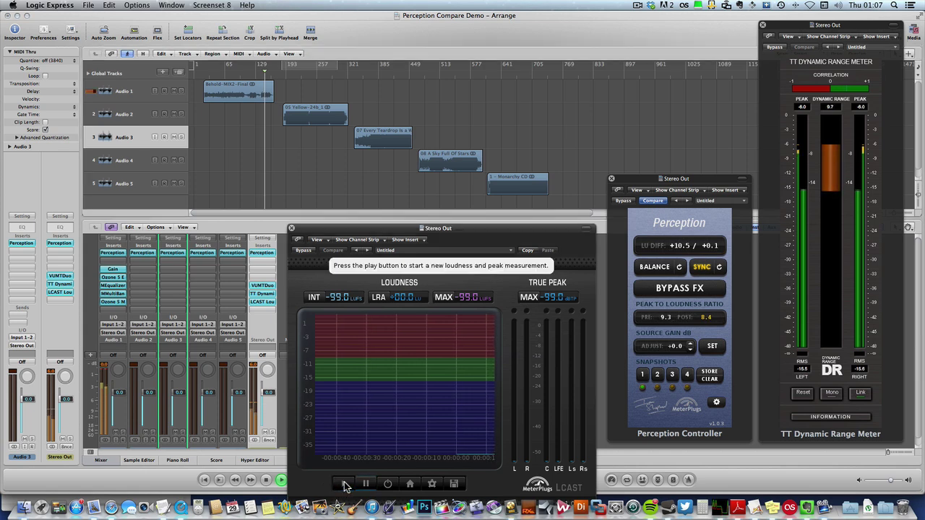
click(344, 488)
click(347, 483)
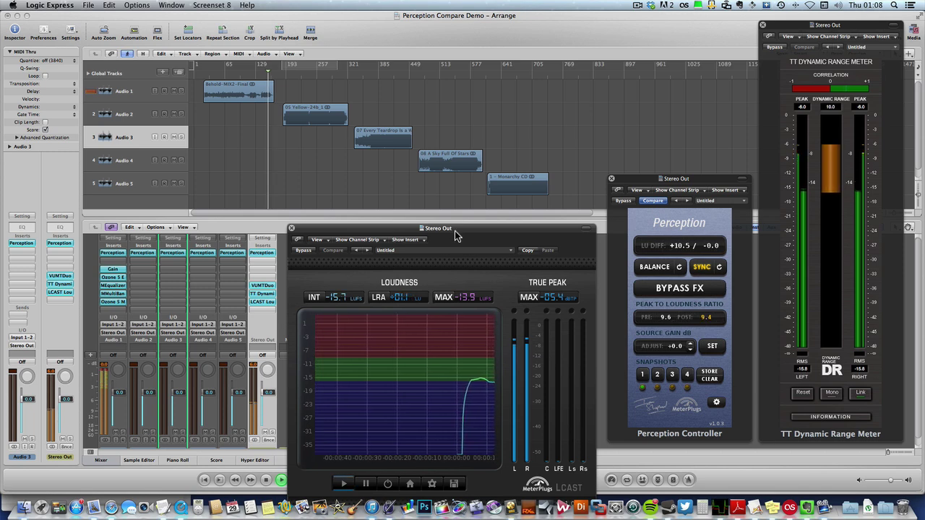
click(337, 73)
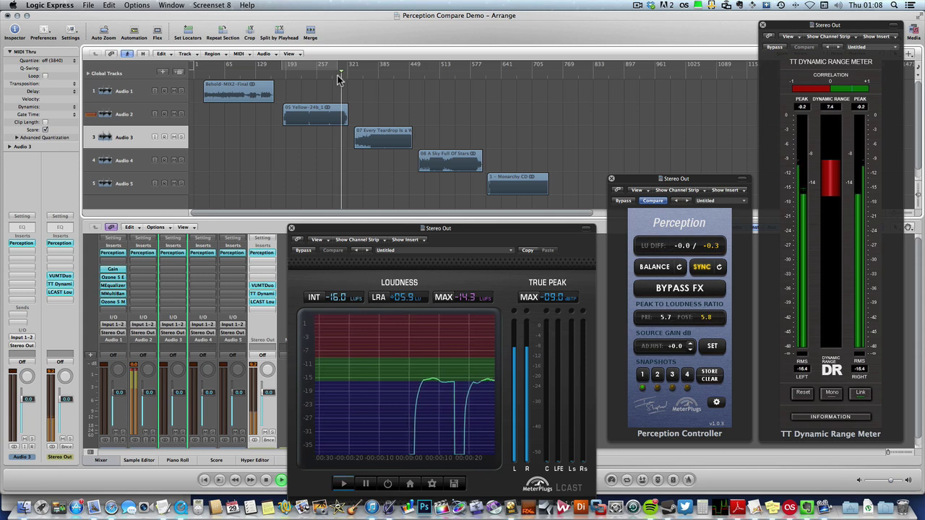
click(402, 75)
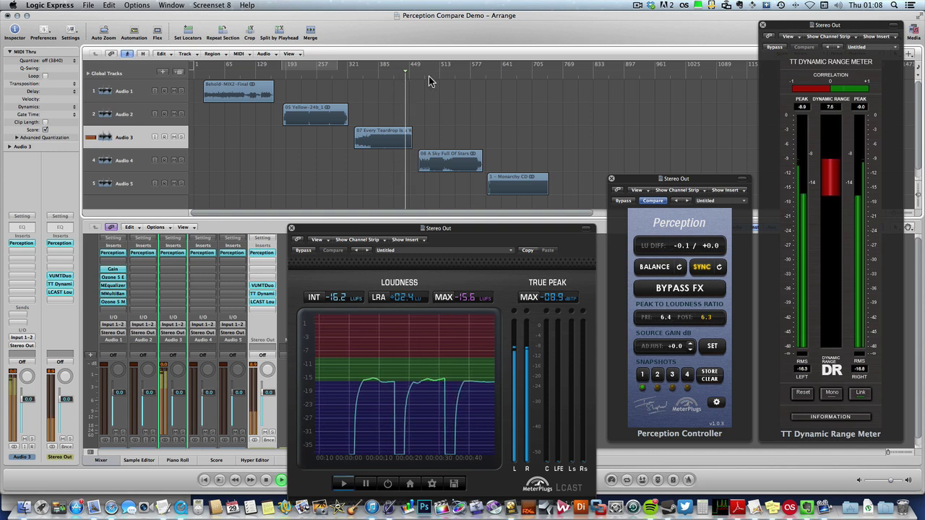
click(470, 78)
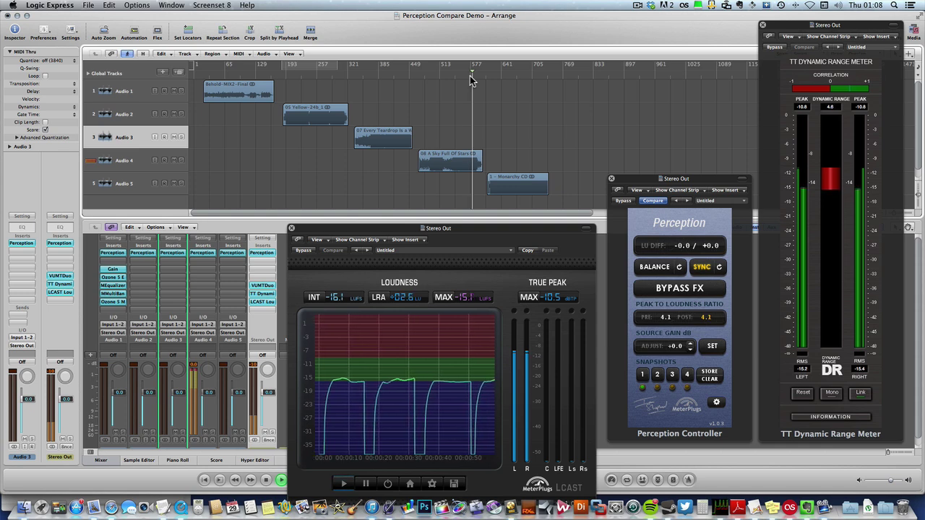
- Stop playback with LCAST holding the references' -16.0 LUFS integrated and -15.1 LUFS max readings
click(353, 406)
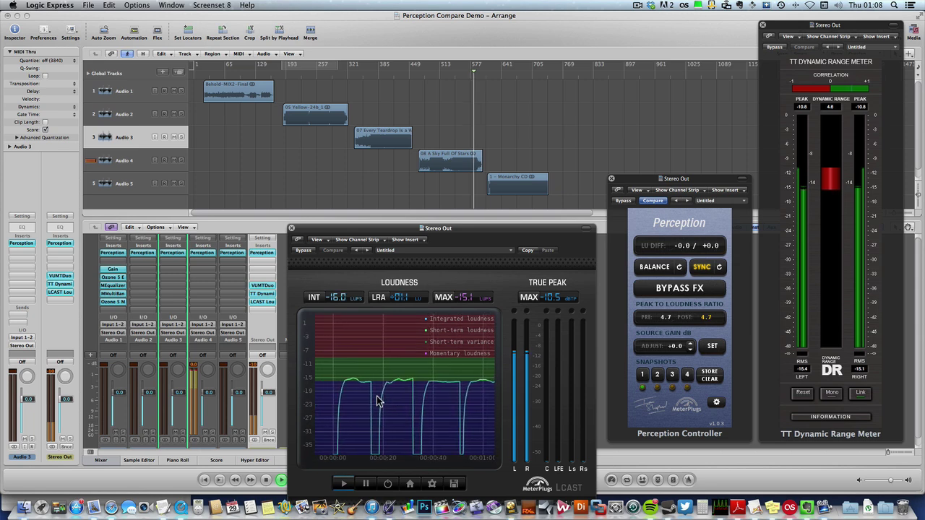
click(266, 480)
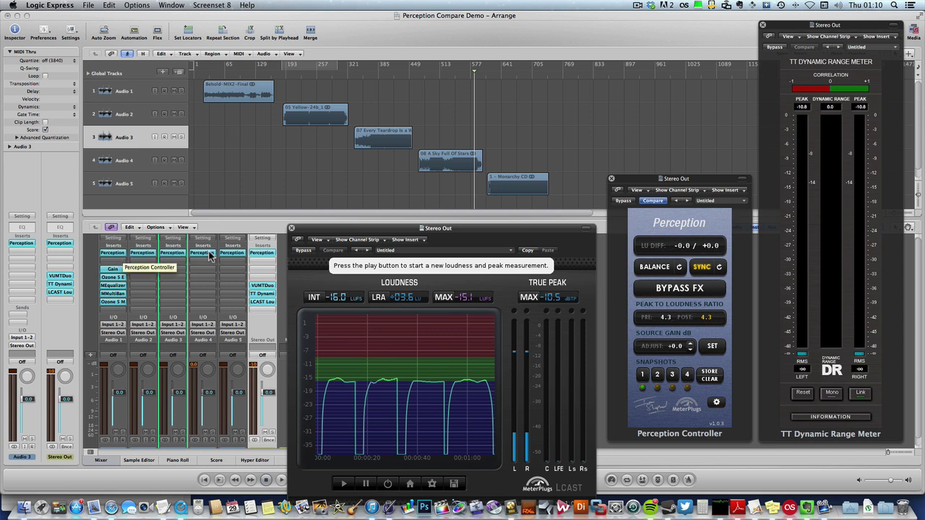
- Run Perception's BALANCE, return the playhead to the mastered song near bar 129, and raise source gain to +3.0 dB
click(663, 271)
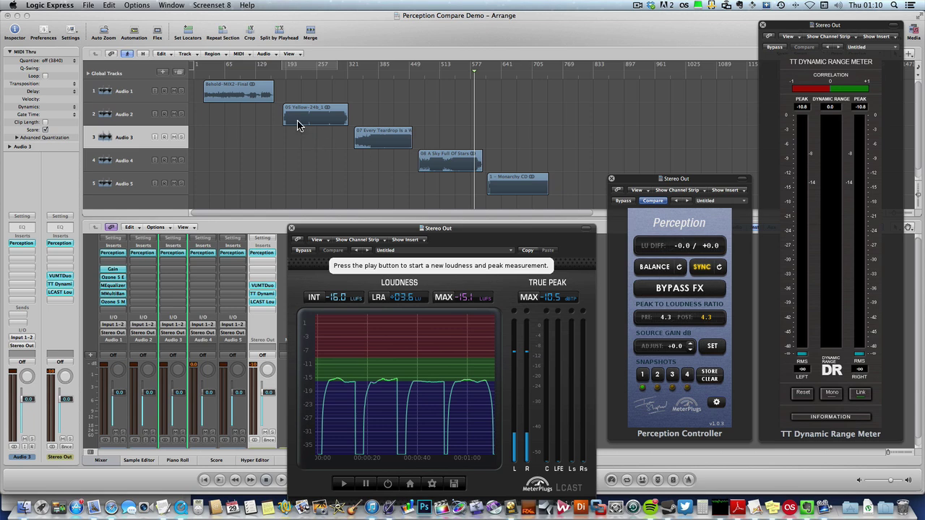
click(263, 81)
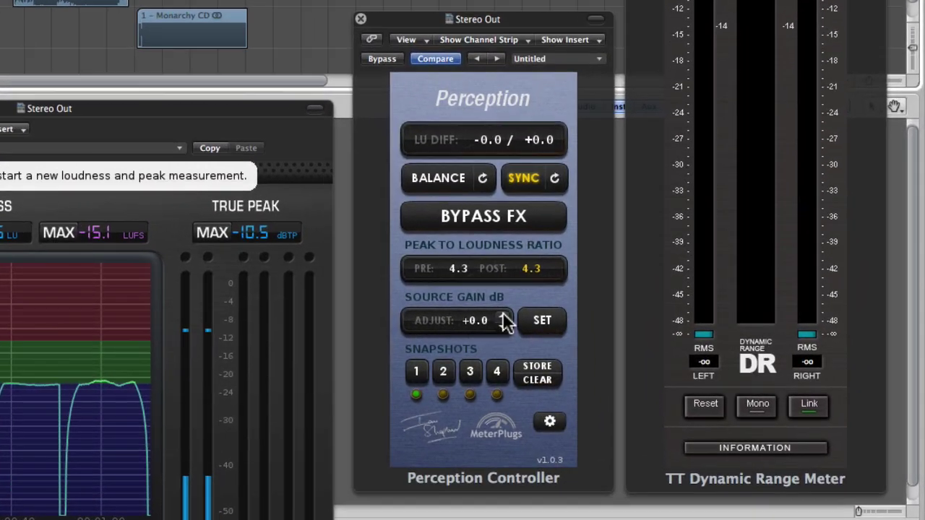
click(674, 341)
click(502, 316)
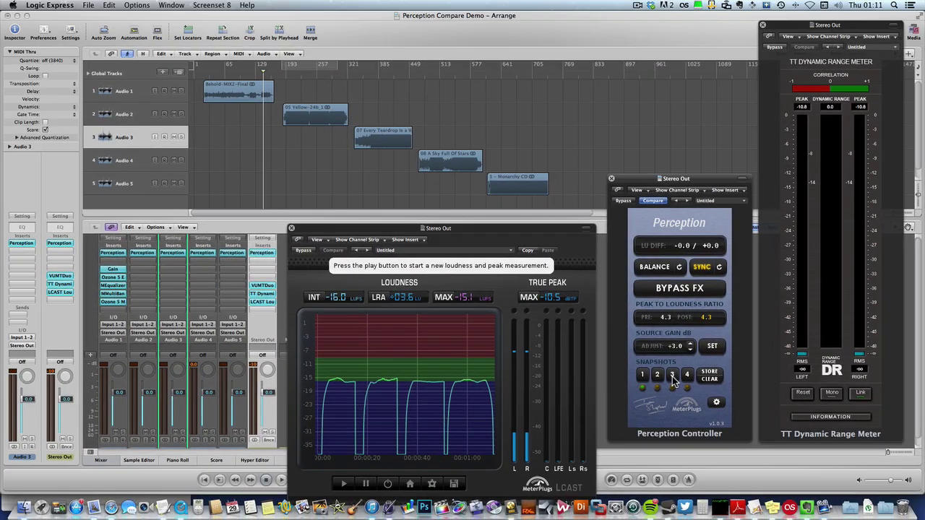
- Play the 1 - Monarchy CD reference, jump to the mastered song at bar 129, then stop
click(531, 78)
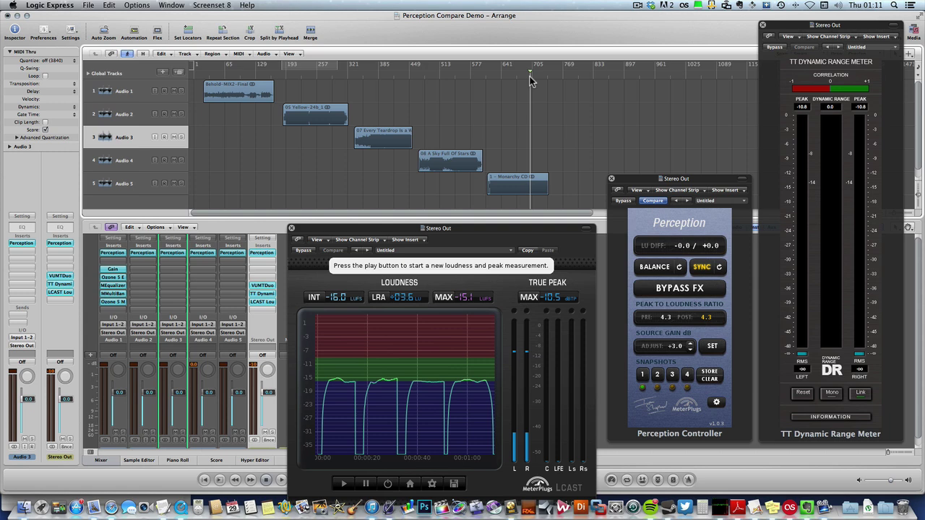
key(space)
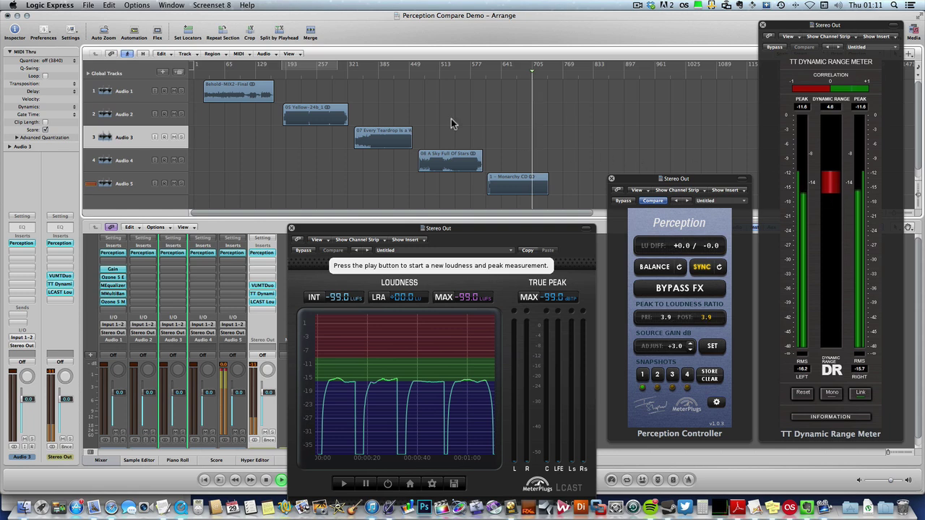
click(264, 77)
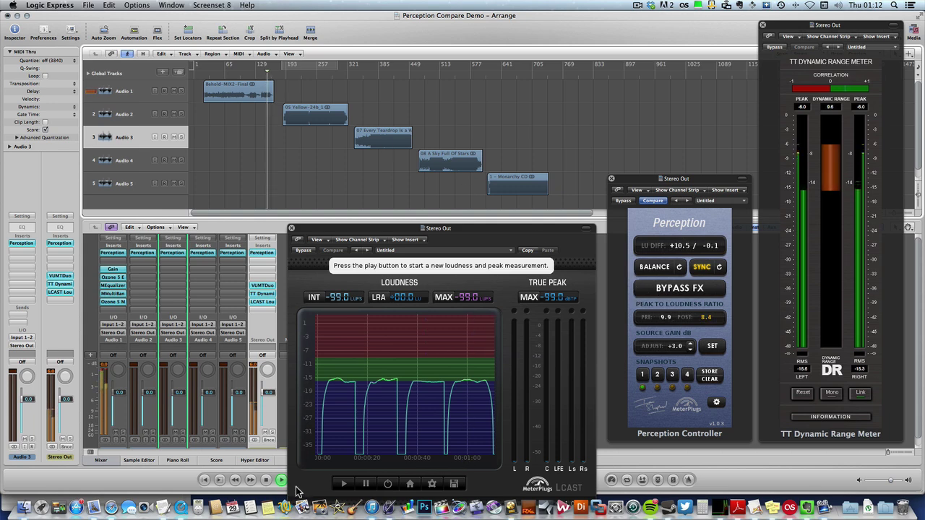
click(268, 482)
click(532, 69)
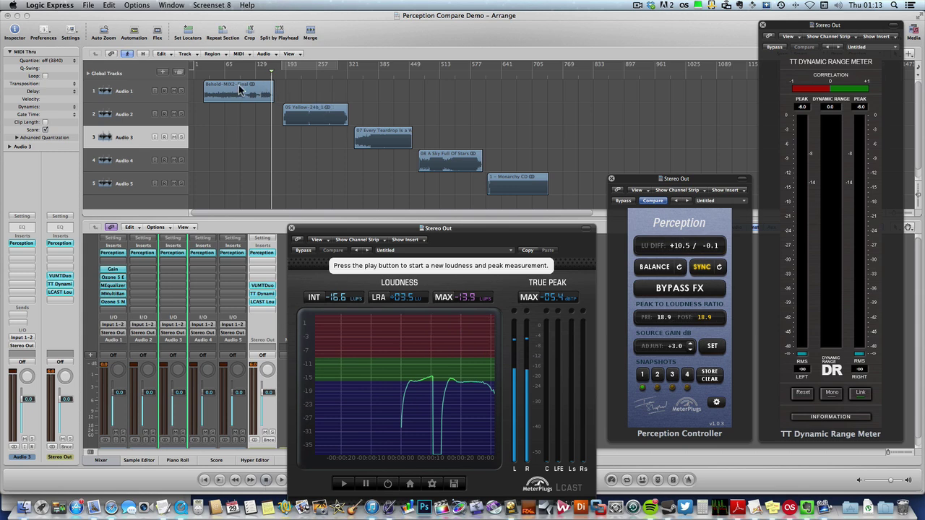
- Select the Yellow, Teardrop, A Sky Full Of Stars, 1 - Monarchy CD and Behold-MIX2-Final regions in turn
click(308, 111)
click(390, 143)
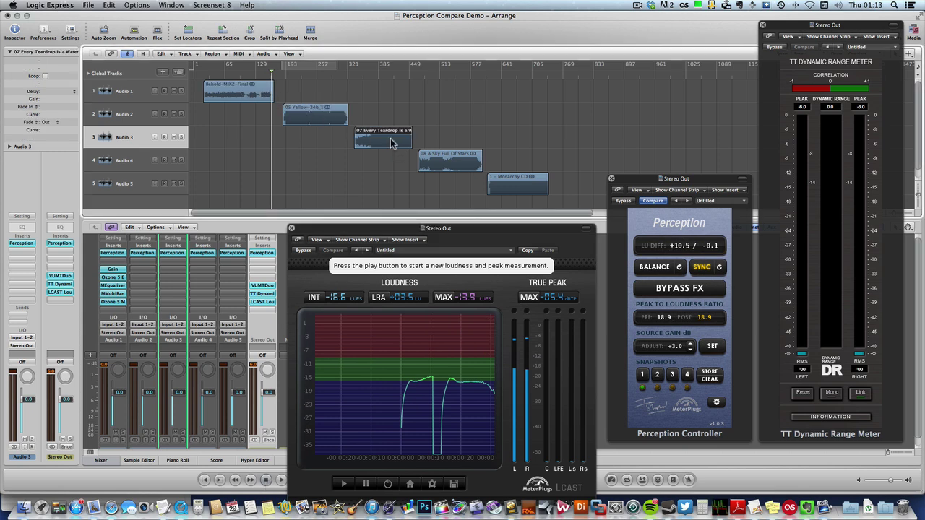
click(441, 161)
click(511, 184)
click(265, 95)
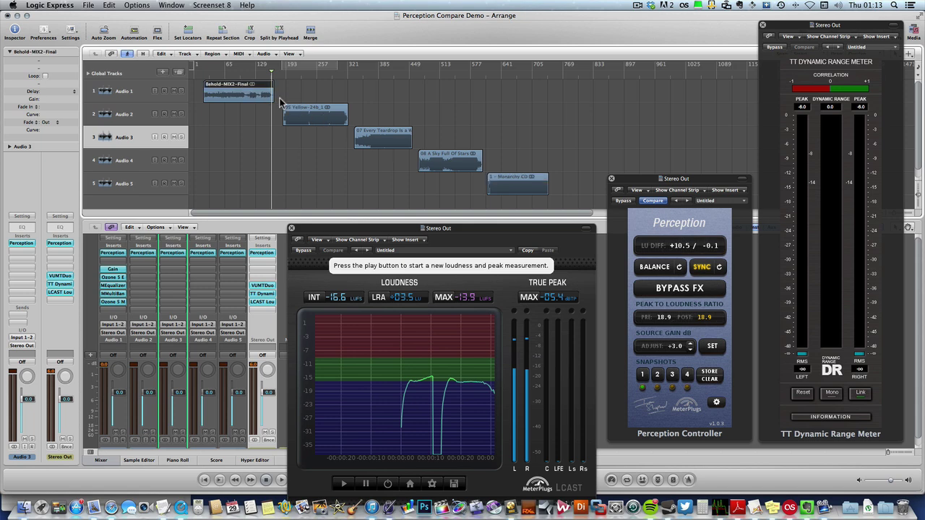
- Drag Yellow beneath Behold-MIX2-Final, play the overlap, then move Yellow back to about bar 177
drag(315, 114, 236, 116)
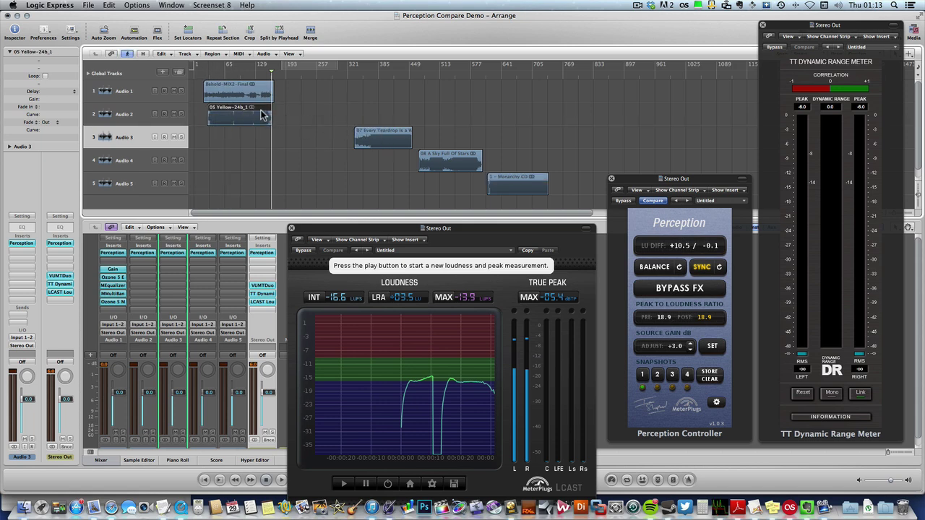
drag(244, 112, 320, 114)
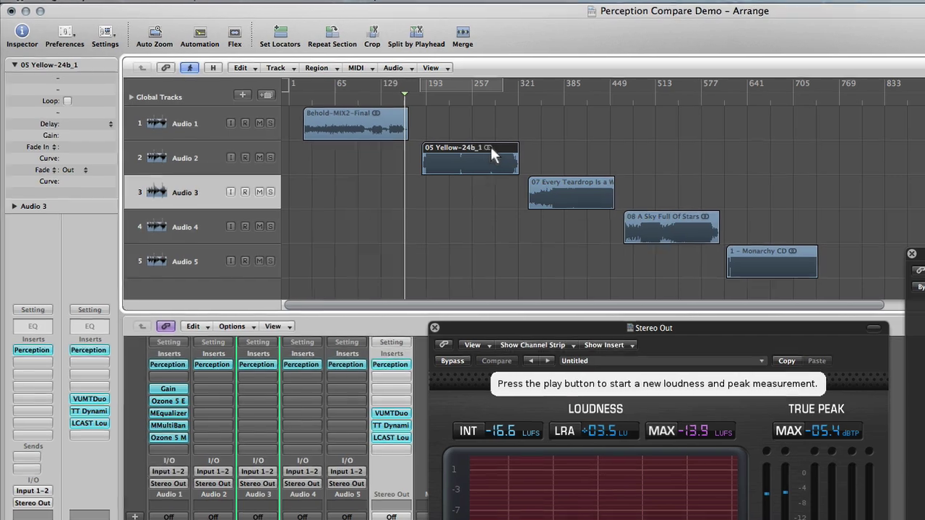
drag(491, 147, 378, 148)
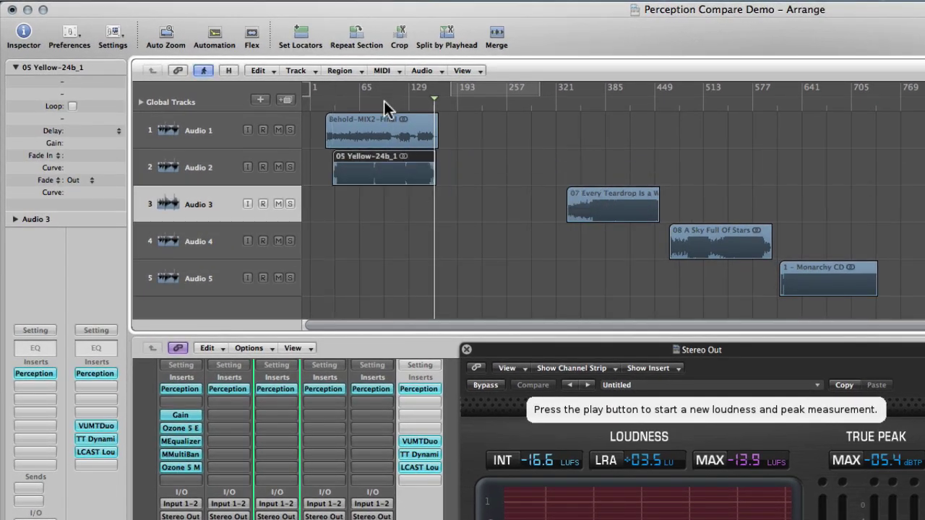
click(384, 102)
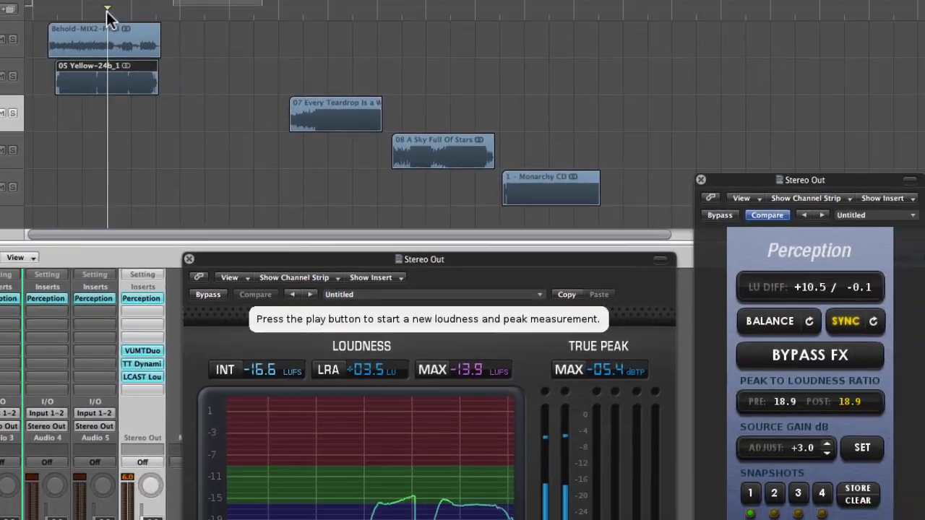
key(space)
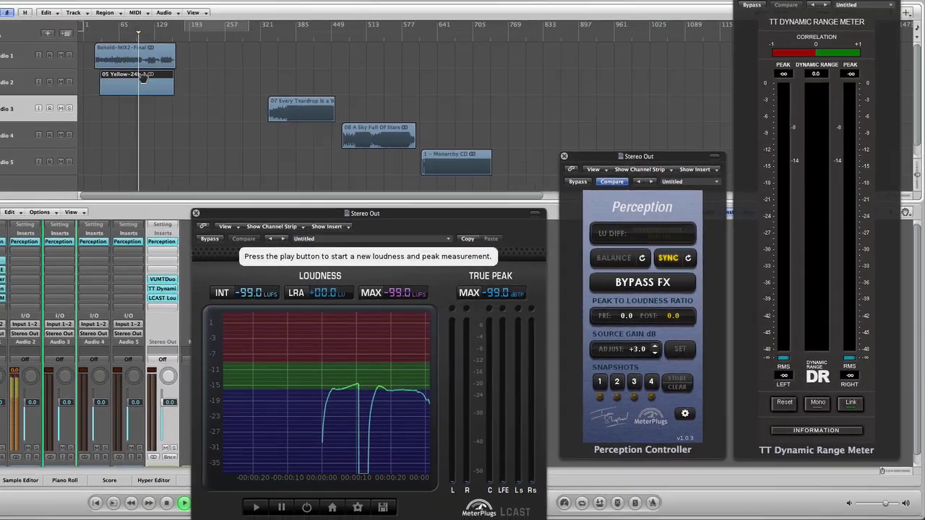
drag(143, 78, 227, 79)
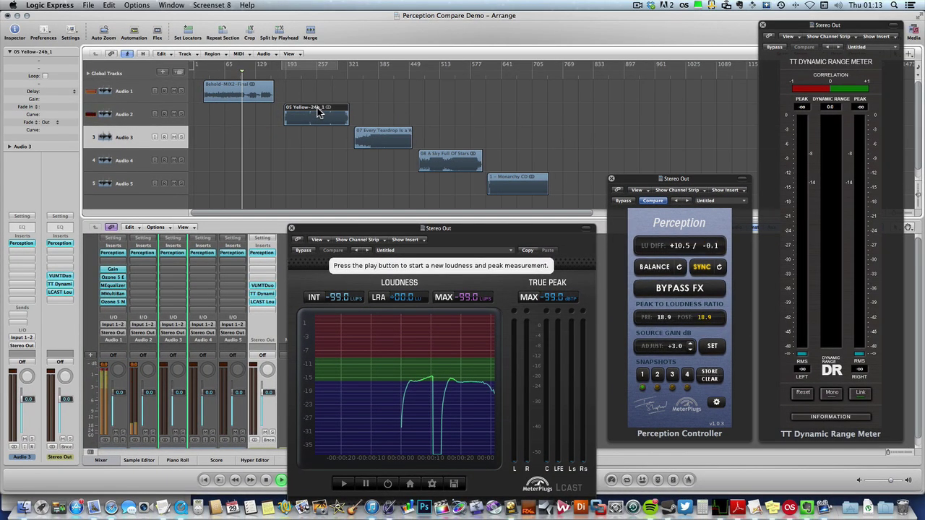
key(space)
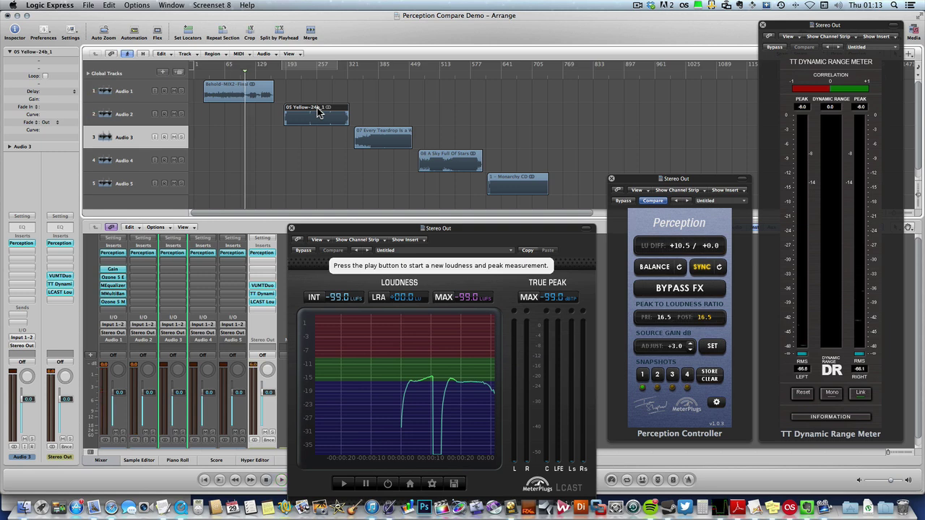